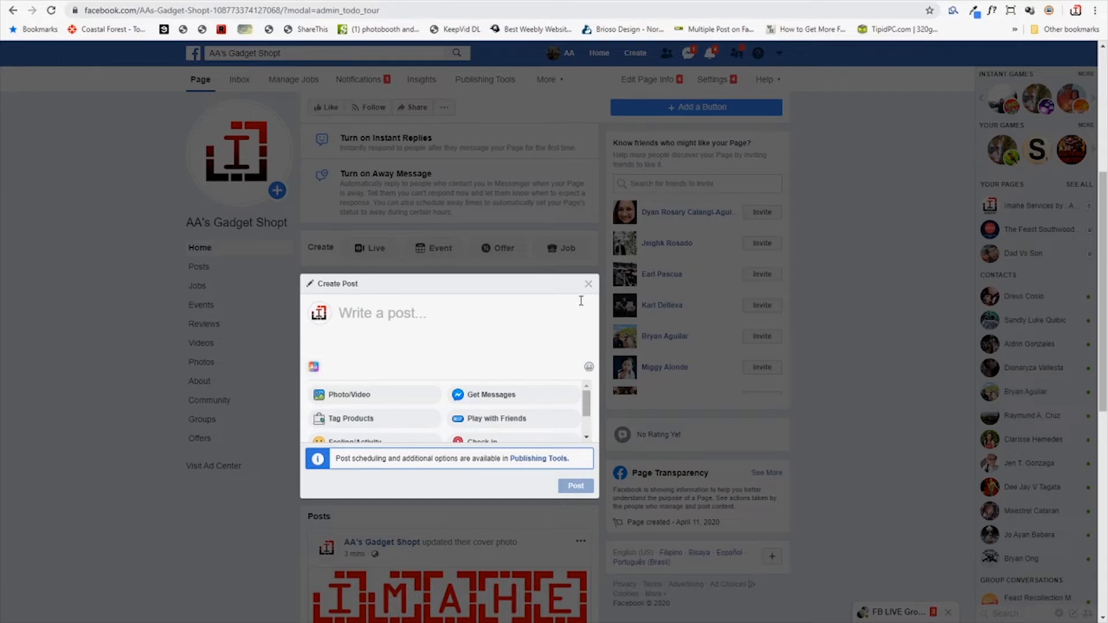
Write the page post "We are announcing the opening of our new business! Please like and Share this page to your friends!"
{"action": "type", "text": "A"}
{"action": "key", "text": "BackSpace"}
{"action": "type", "text": "W"}
{"action": "key", "text": "BackSpace"}
{"action": "type", "text": "We are announcing the opening of our new business! Please like an"}
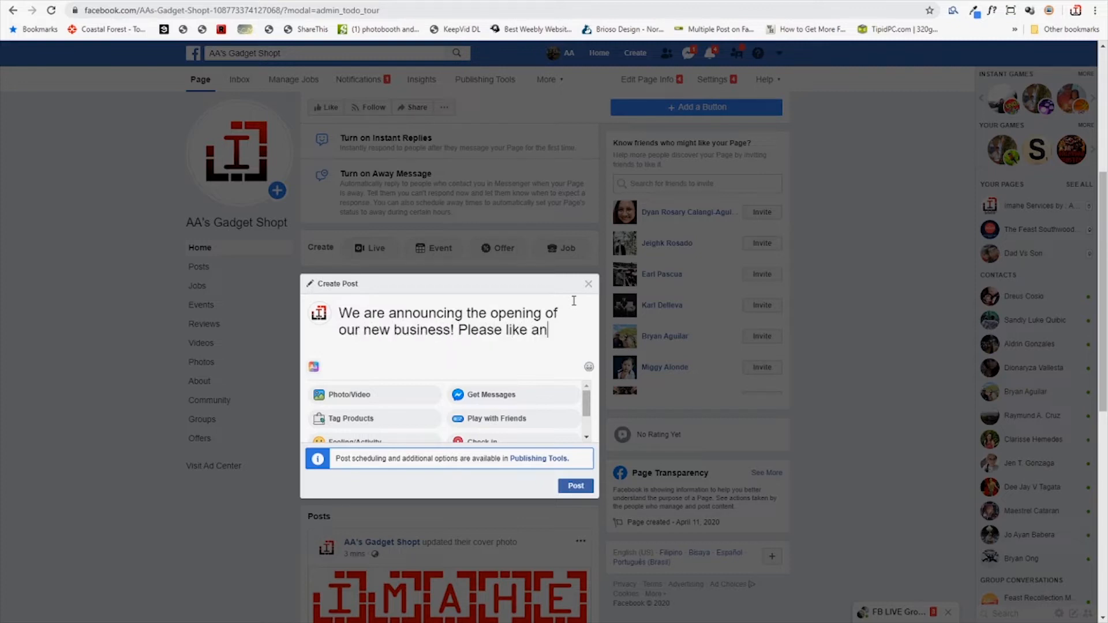
{"action": "type", "text": "d Share this page to your friends!"}
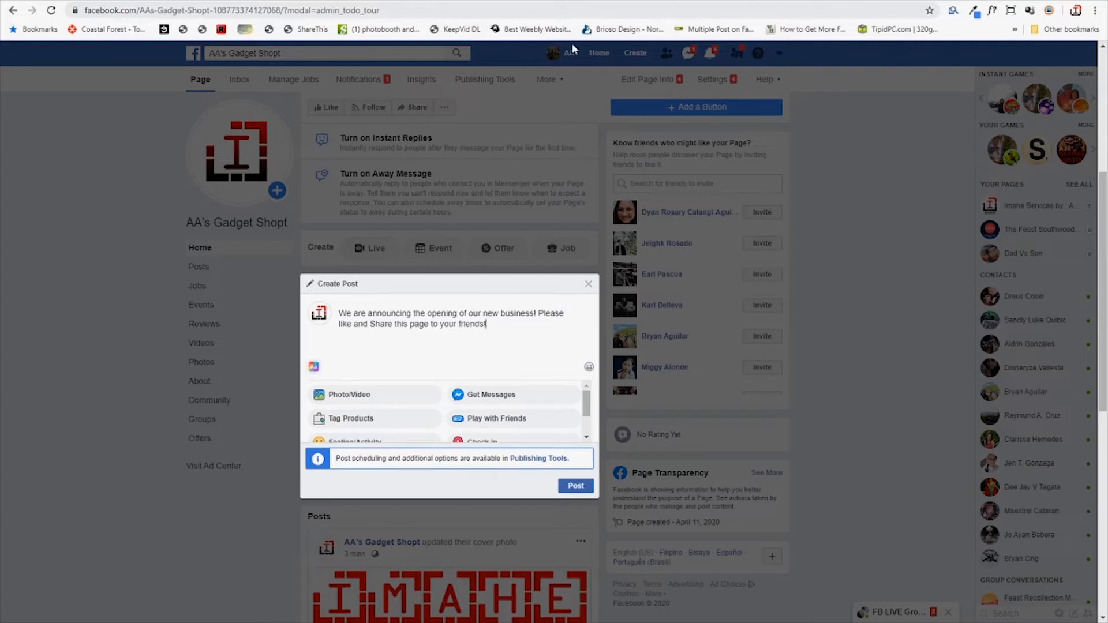
In a new browser tab, search Google Images for "grand opening"
{"action": "key", "text": "ctrl+t"}
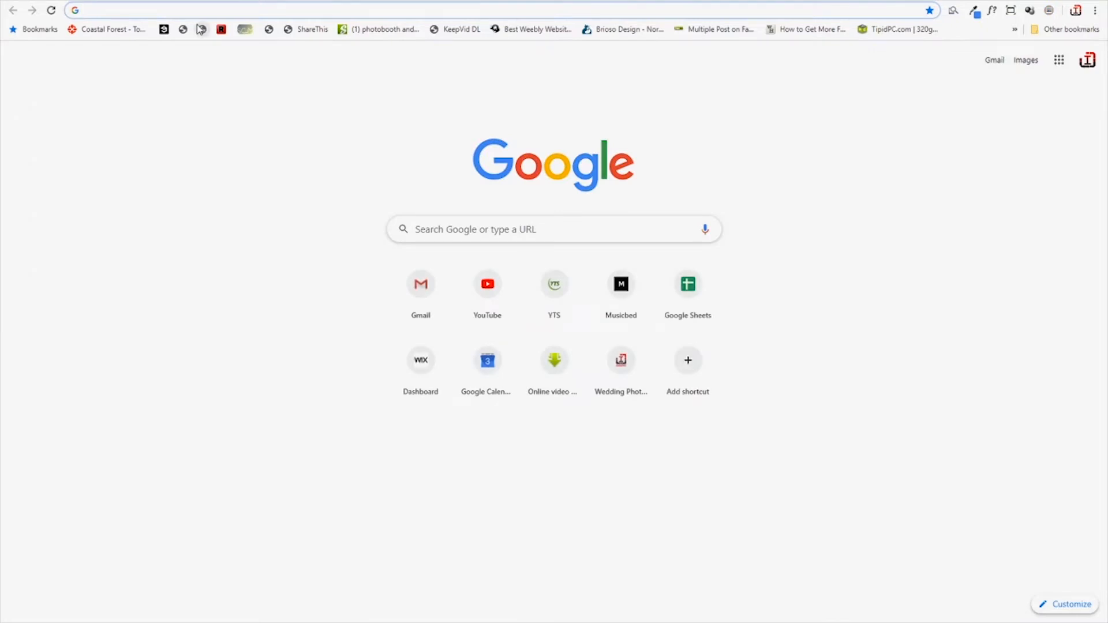
{"action": "left_click", "coordinate": [505, 219]}
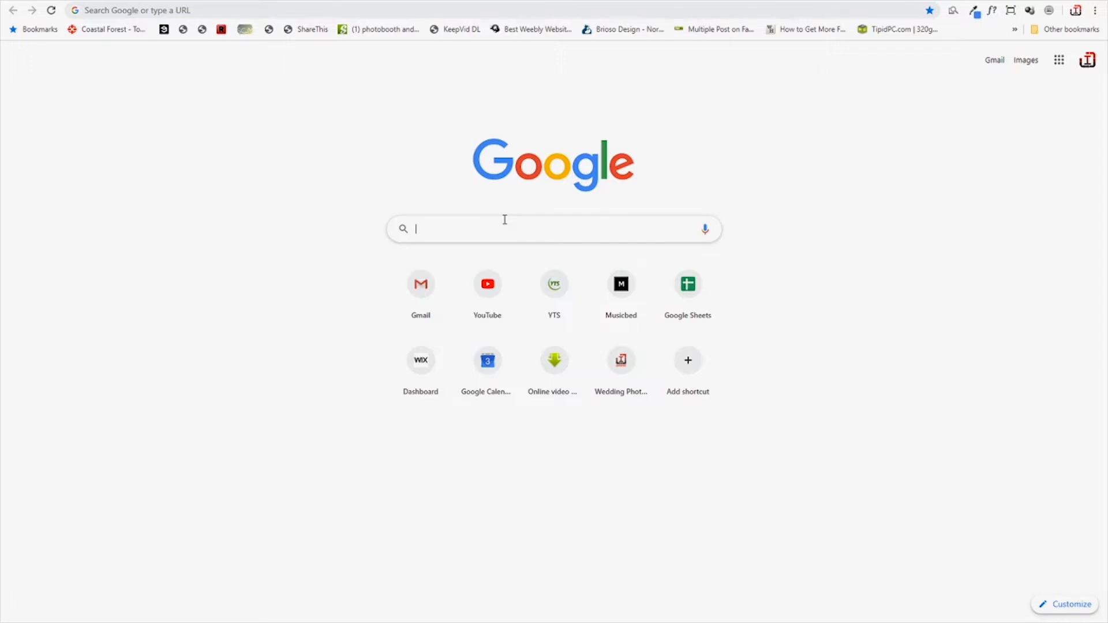
{"action": "type", "text": "o"}
{"action": "key", "text": "BackSpace"}
{"action": "key", "text": "BackSpace"}
{"action": "type", "text": "grand opening"}
{"action": "key", "text": "Return"}
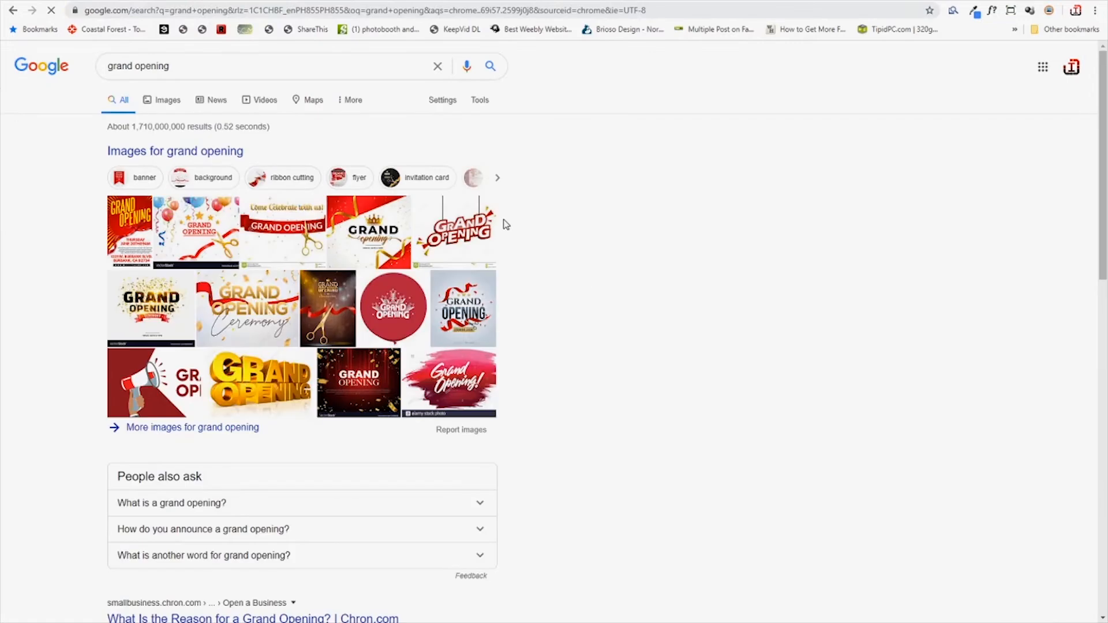
{"action": "left_click", "coordinate": [171, 102]}
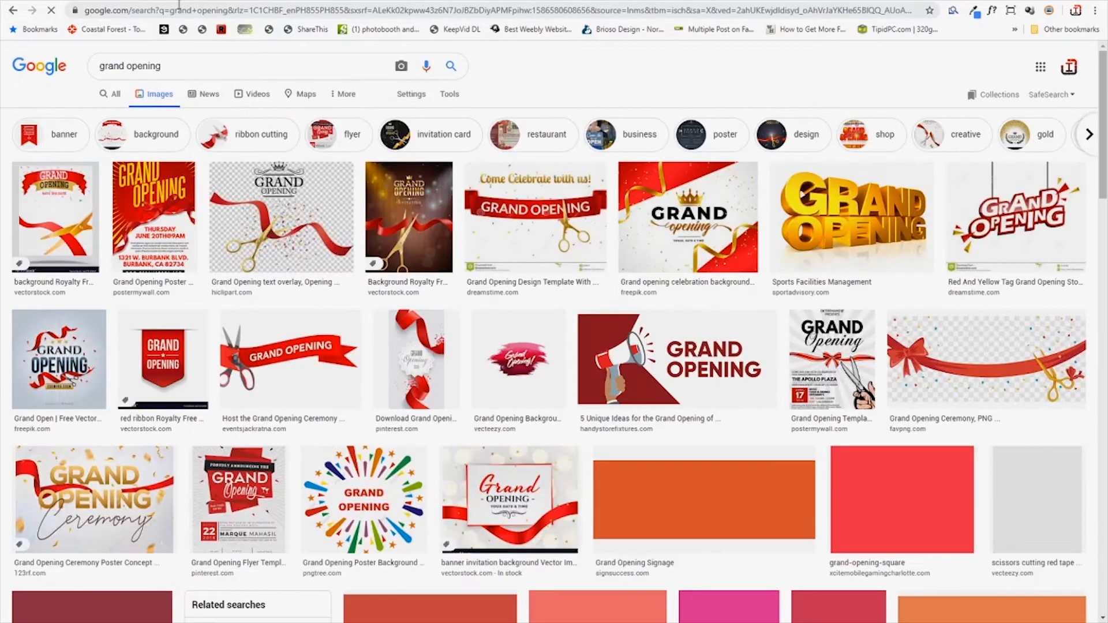
Attach the gold 3D Grand Opening picture to the announcement post on Facebook and publish it
{"action": "left_click", "coordinate": [169, 11]}
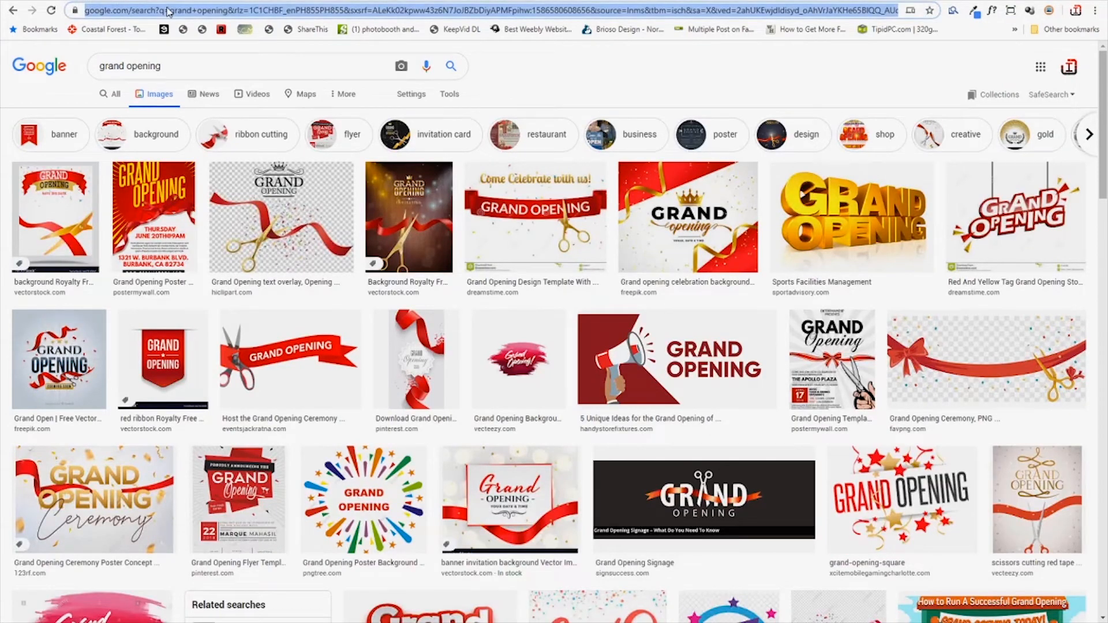
{"action": "left_click", "coordinate": [829, 246]}
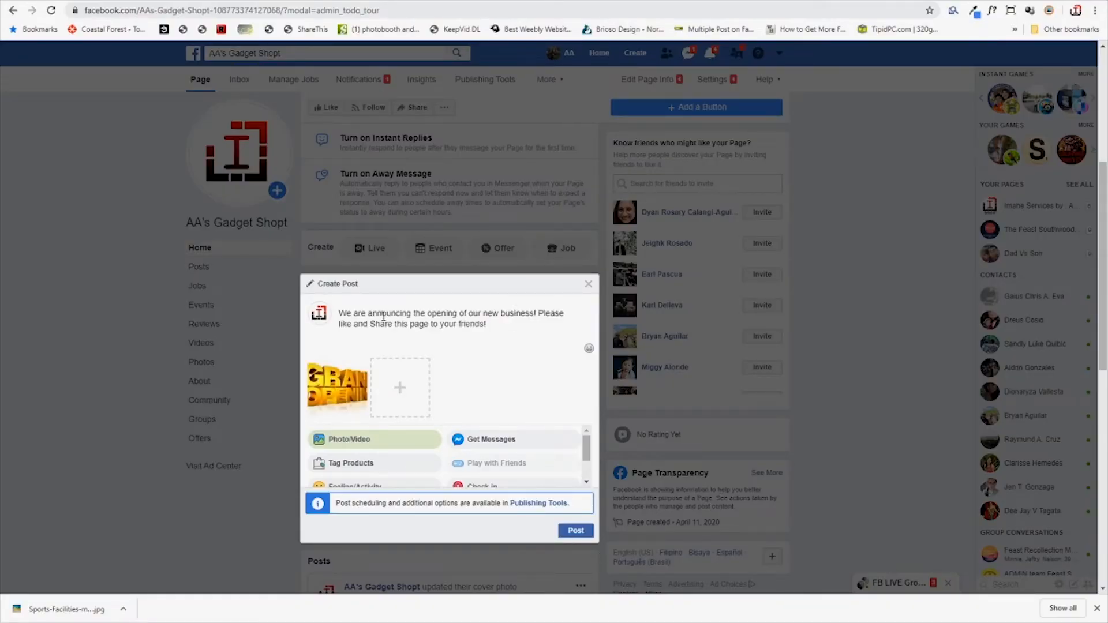
{"action": "left_click_drag", "start_coordinate": [381, 313], "coordinate": [508, 326]}
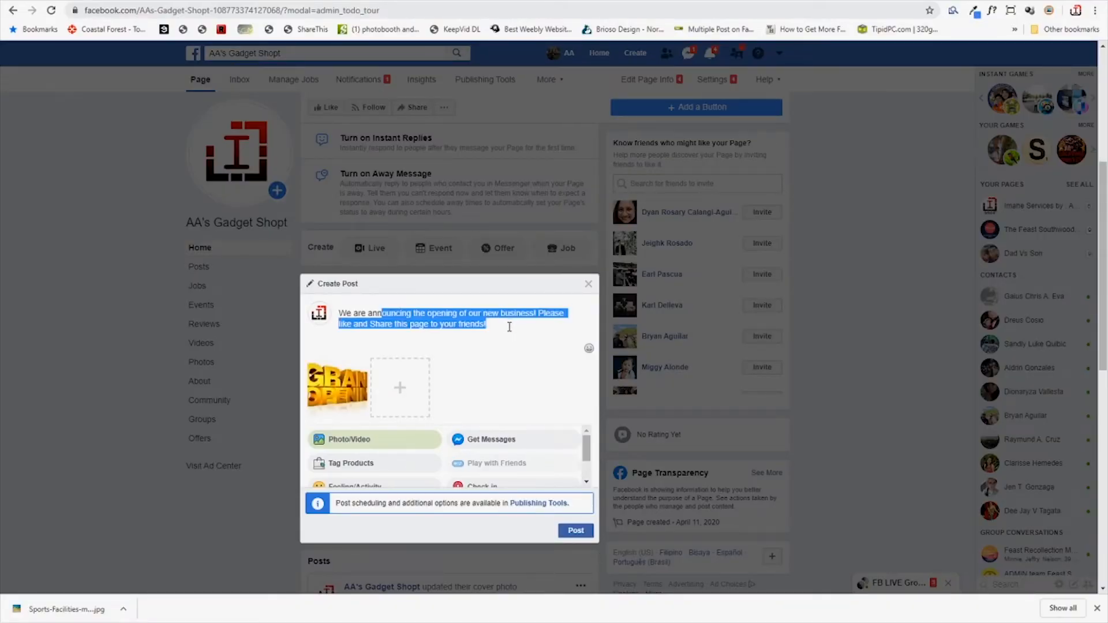
{"action": "left_click", "coordinate": [579, 534]}
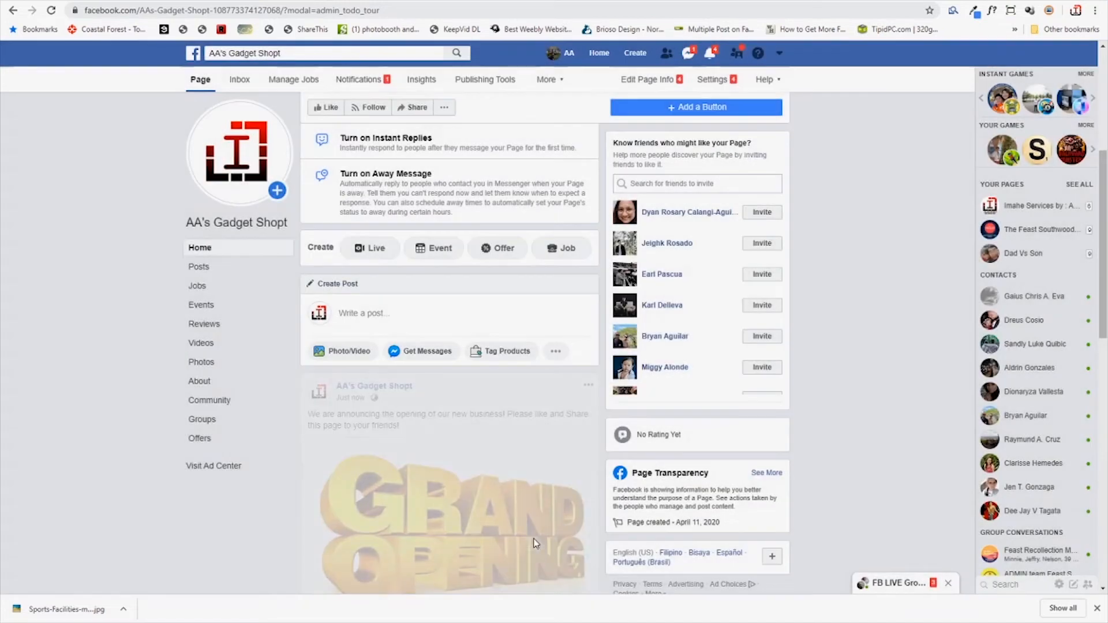
Review the published announcement on the page and in its posts, and open the page's photos section
{"action": "scroll", "coordinate": [508, 433], "scroll_direction": "down", "scroll_amount": 4}
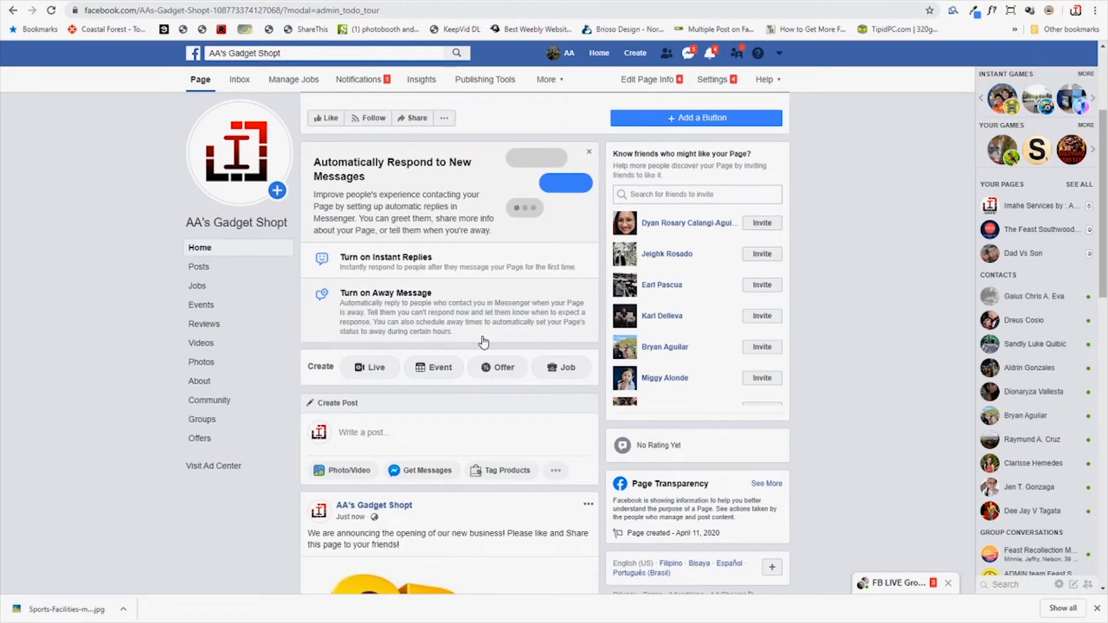
{"action": "left_click", "coordinate": [194, 274]}
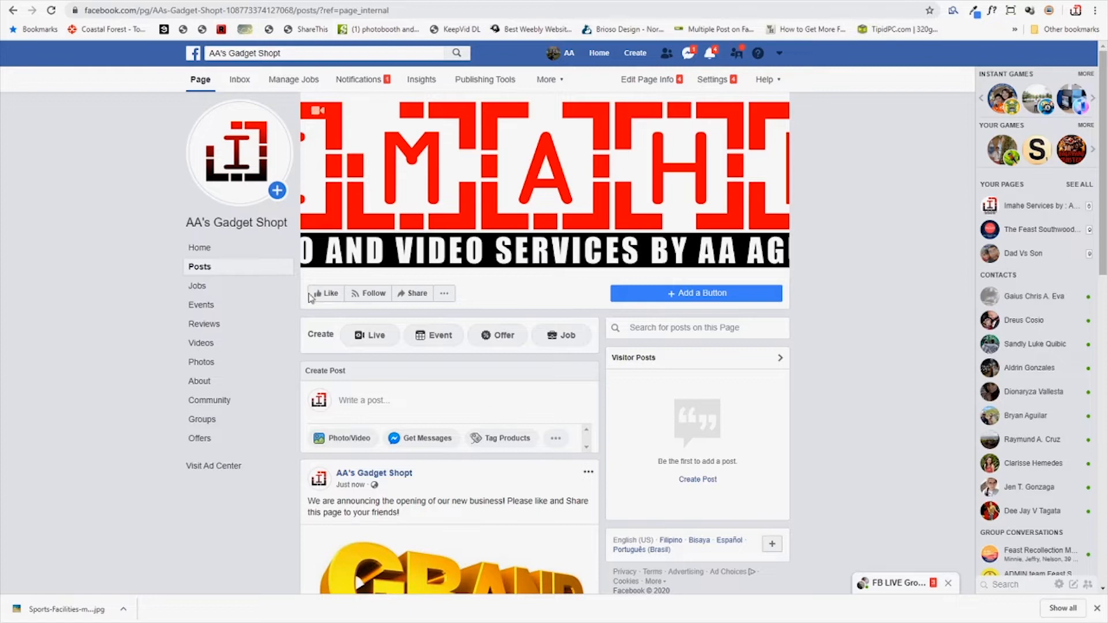
{"action": "left_click", "coordinate": [215, 362]}
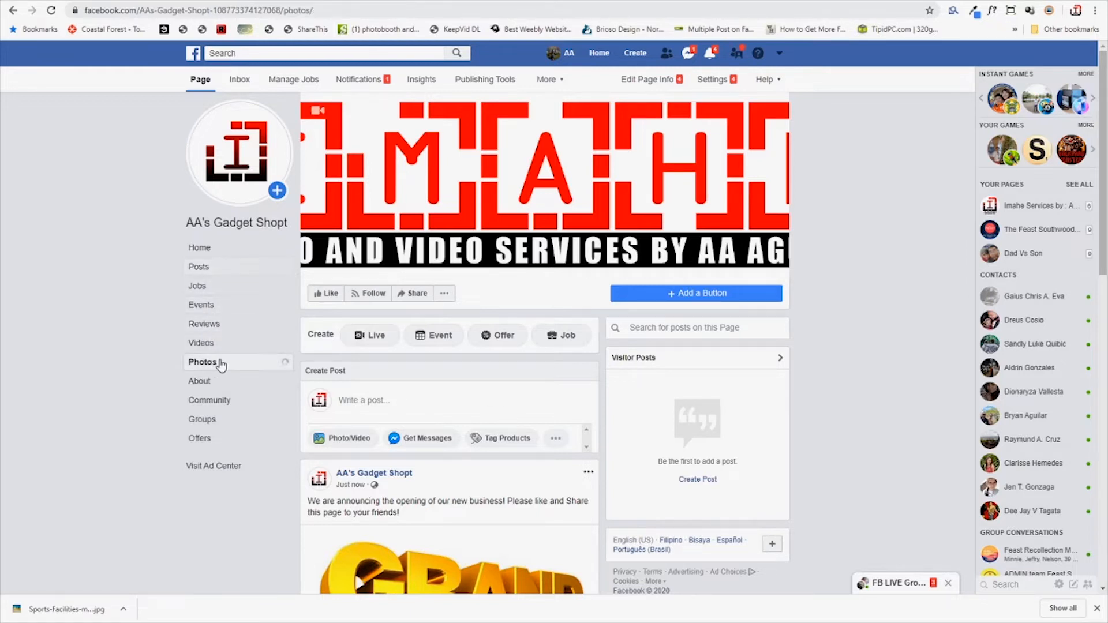
{"action": "scroll", "coordinate": [416, 407], "scroll_direction": "down", "scroll_amount": 2}
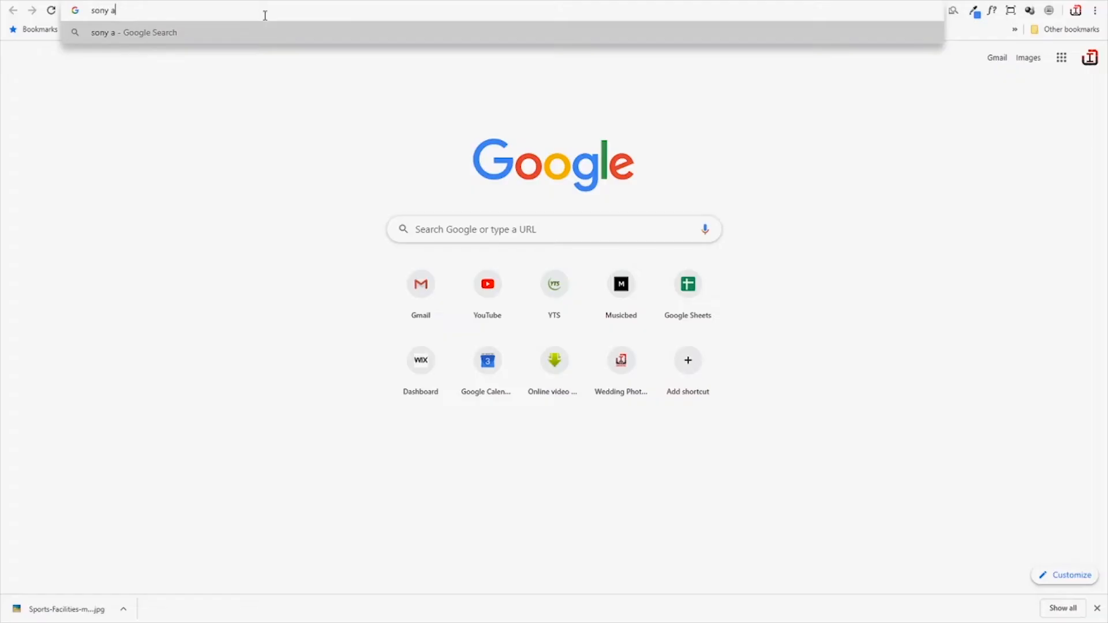
Search Google Images for "sony a6300" to get a product photo
{"action": "type", "text": "a600"}
{"action": "key", "text": "BackSpace"}
{"action": "key", "text": "BackSpace"}
{"action": "type", "text": "00"}
{"action": "key", "text": "BackSpace"}
{"action": "key", "text": "BackSpace"}
{"action": "type", "text": "300"}
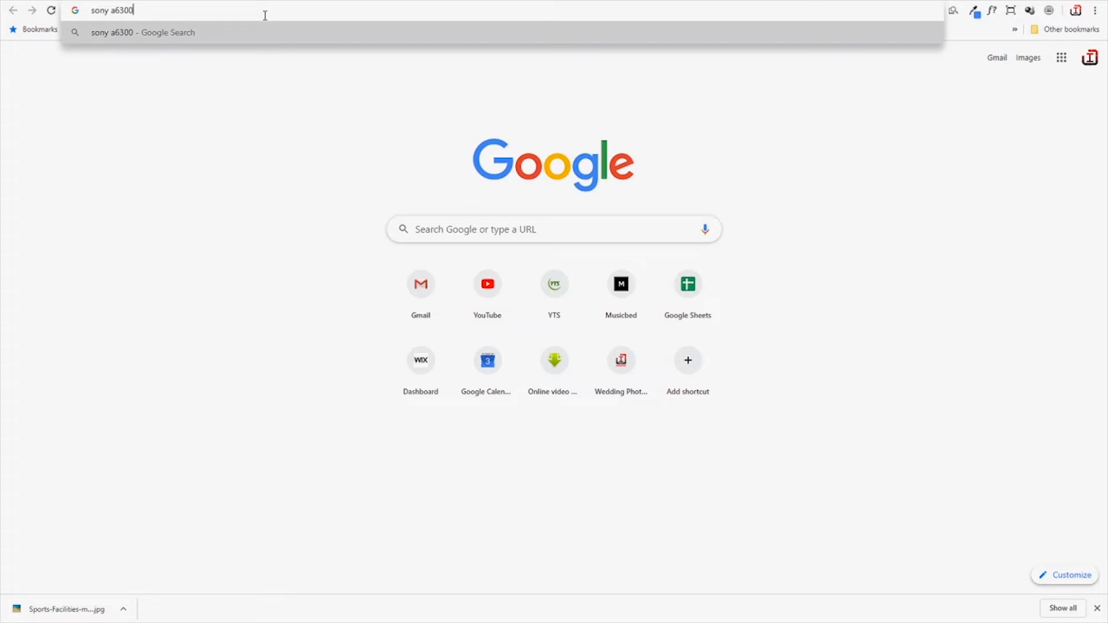
{"action": "key", "text": "Return"}
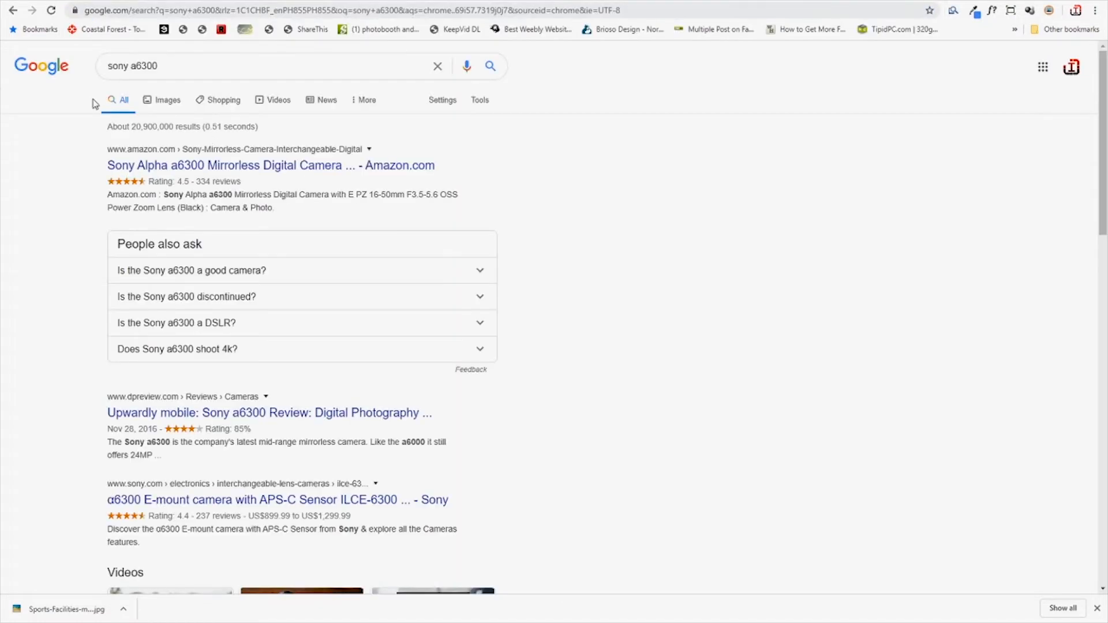
{"action": "left_click", "coordinate": [158, 103]}
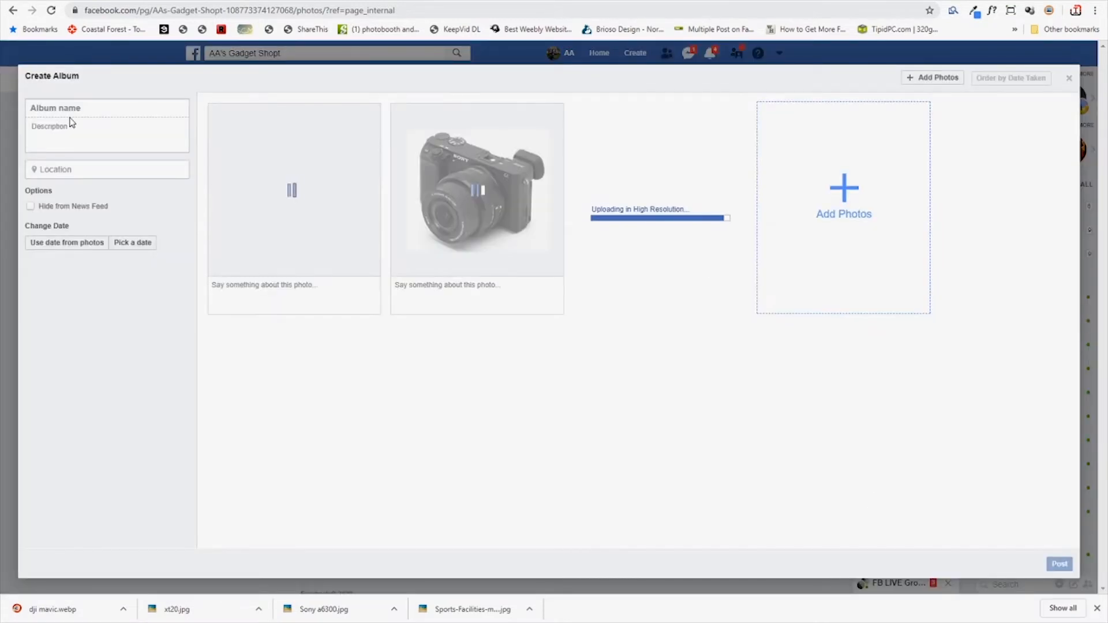
Name the new photo album "For Sale - First Batch"
{"action": "left_click", "coordinate": [58, 110]}
{"action": "type", "text": "For S"}
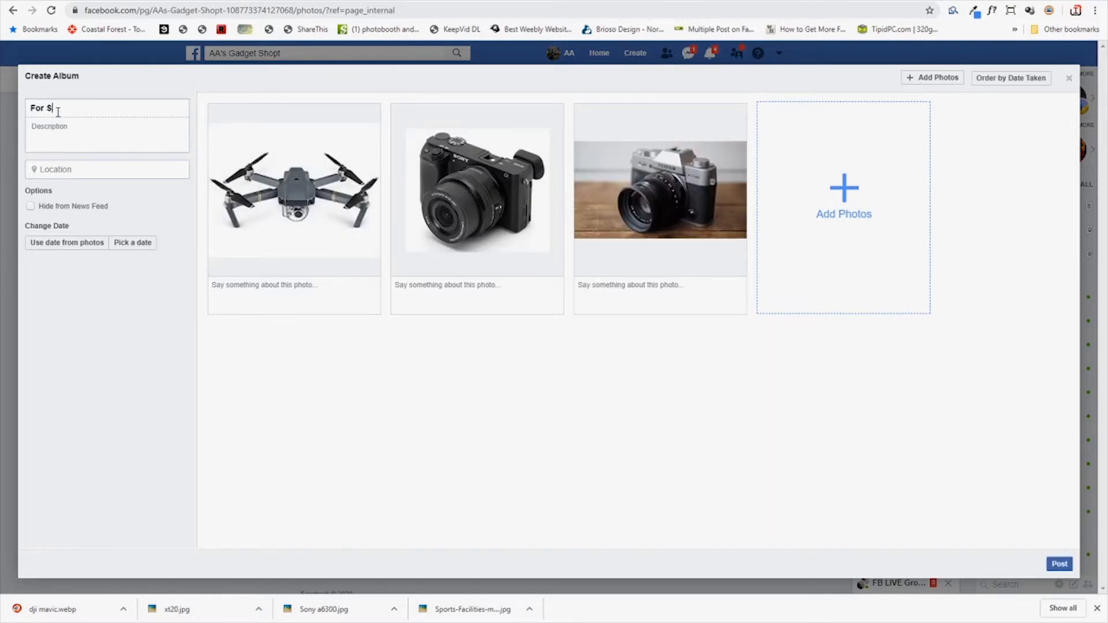
{"action": "type", "text": "ale - First Batch"}
{"action": "key", "text": "Tab"}
Caption the three album photos "DJI Mavic Pro - 40,000", "Sony A6300 - 35,000" and "Fuji XT-20 - 30,000"
{"action": "left_click", "coordinate": [304, 289]}
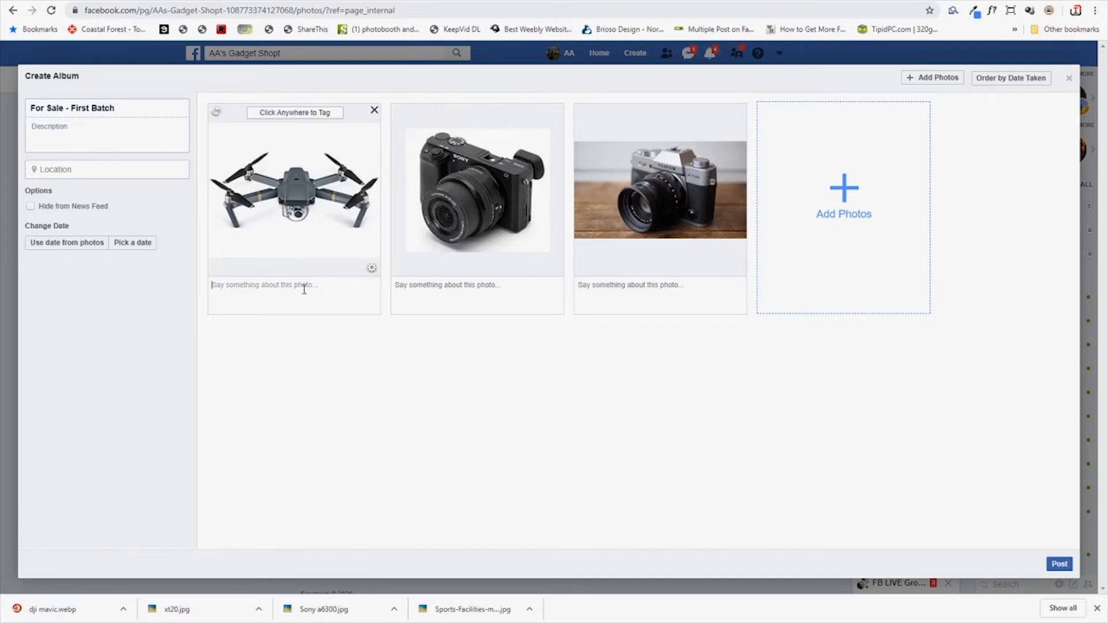
{"action": "type", "text": "D"}
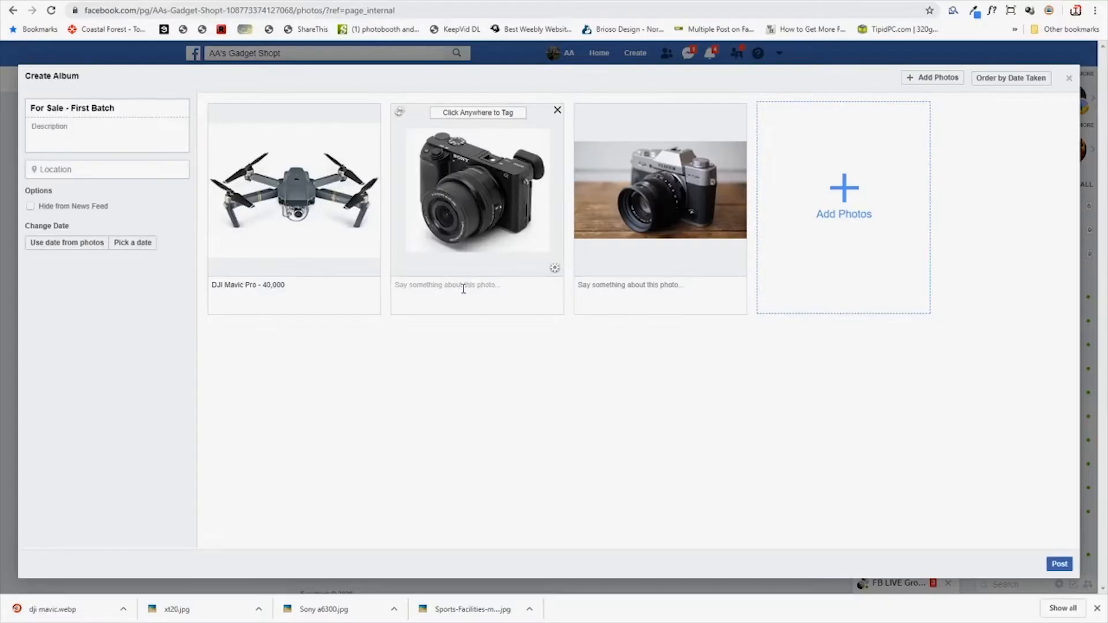
{"action": "type", "text": "Sony A6300 - 35,000"}
{"action": "left_click", "coordinate": [438, 286]}
{"action": "type", "text": "3"}
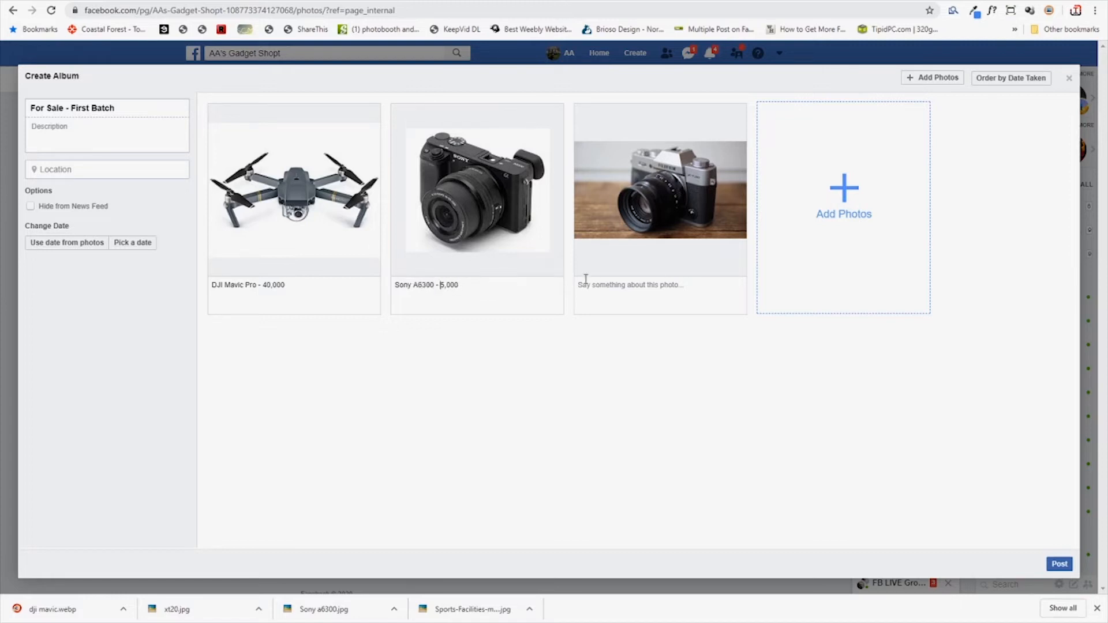
{"action": "left_click", "coordinate": [654, 283]}
{"action": "type", "text": "Fuji XT-20 -"}
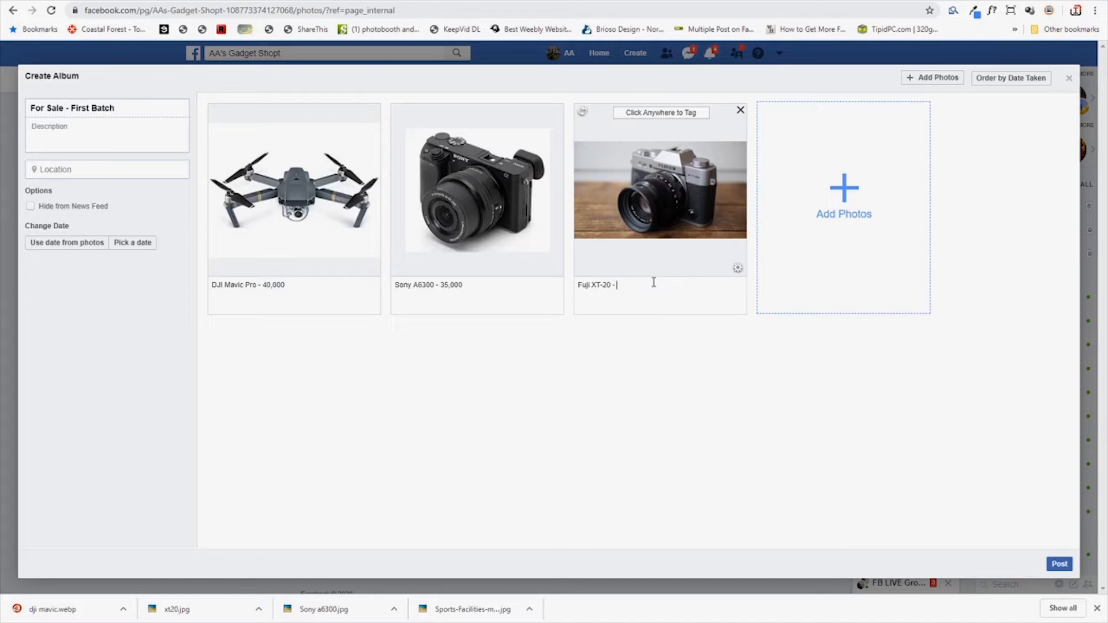
{"action": "type", "text": "40"}
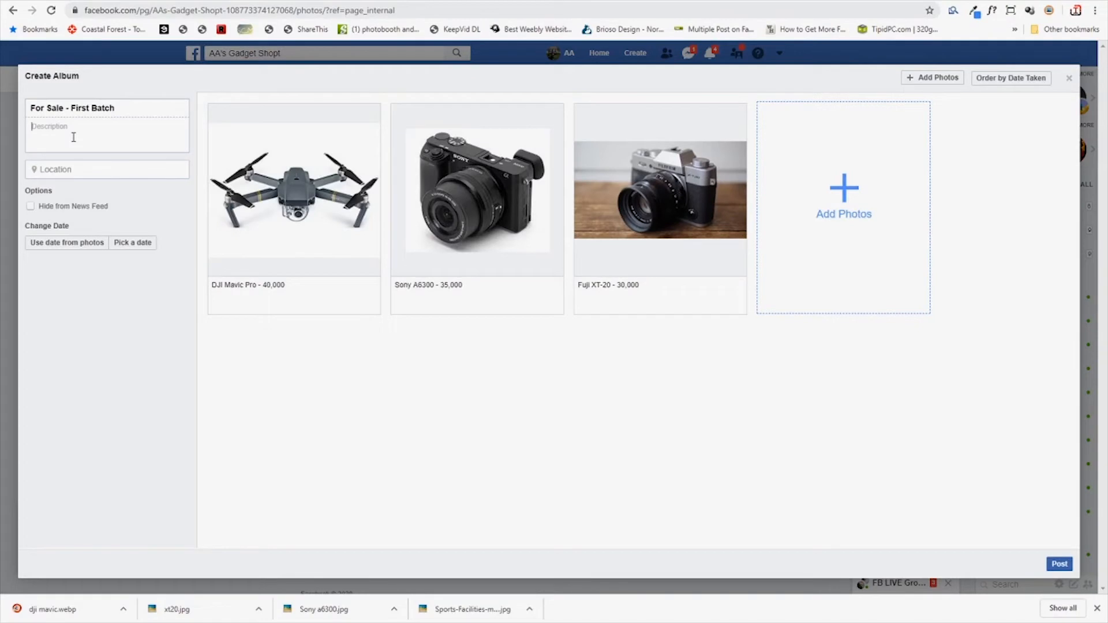
Describe the album with the lines "Payment Details", "Send to :" and "Shipping /Meetup-ups", and publish the album
{"action": "type", "text": "Payment Details Send "}
{"action": "type", "text": "to :"}
{"action": "key", "text": "Return"}
{"action": "type", "text": "Shippin"}
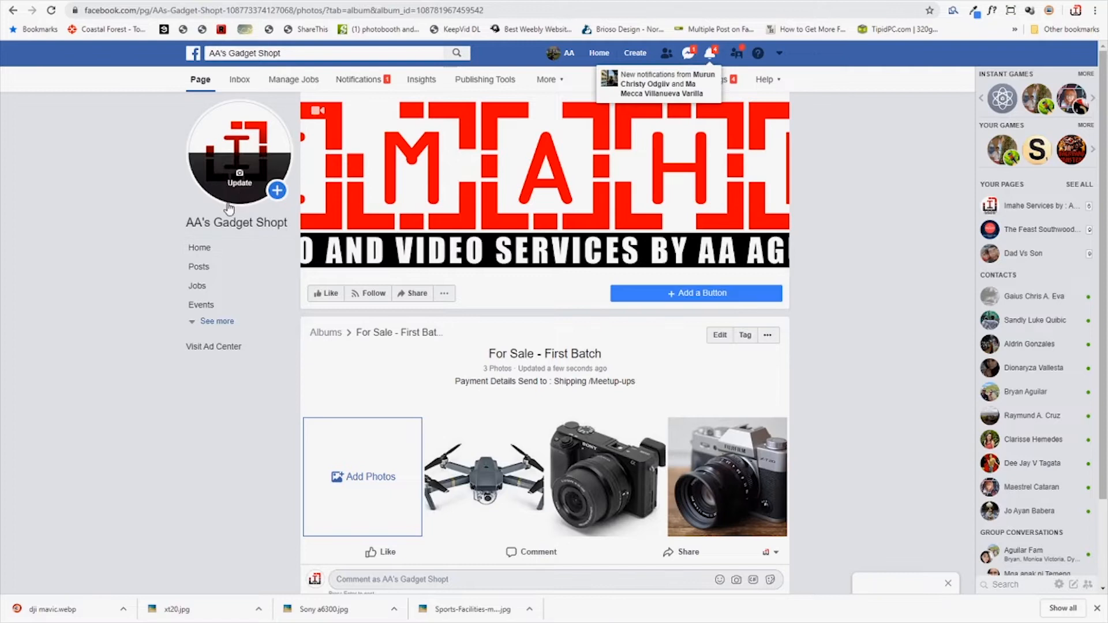
Open the page's posts and find the "For Sale - First Batch" album post
{"action": "left_click", "coordinate": [200, 247]}
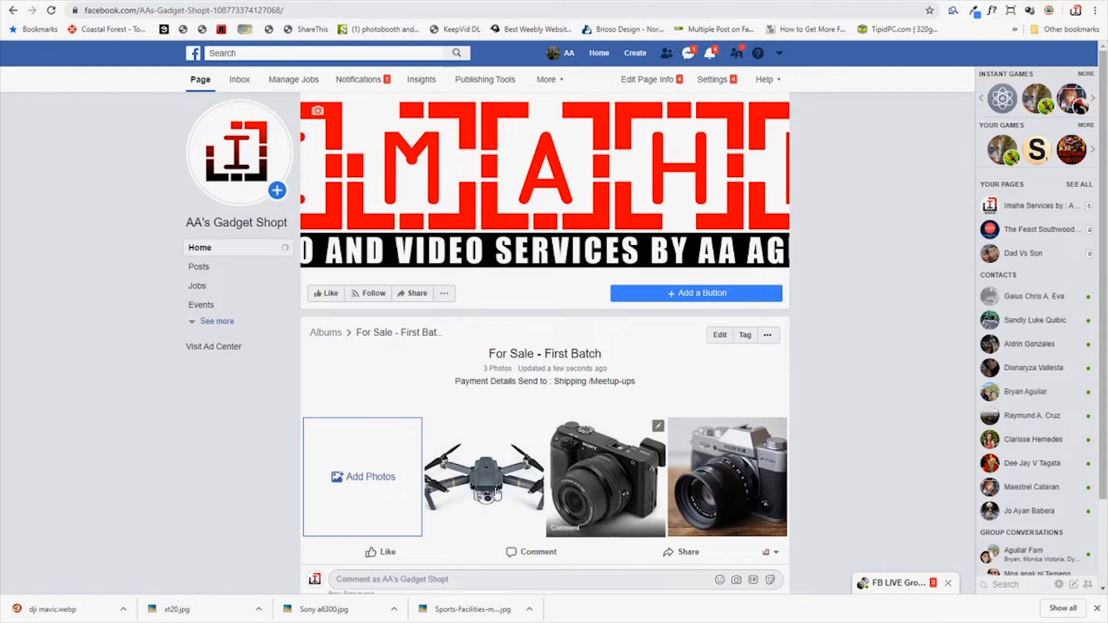
{"action": "left_click", "coordinate": [199, 266]}
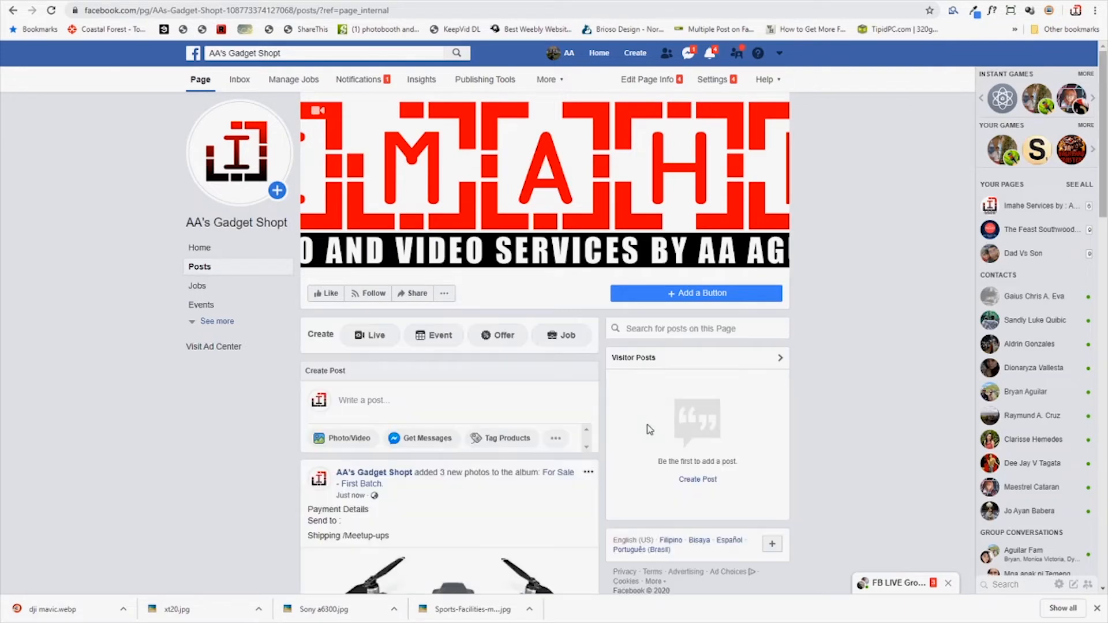
{"action": "scroll", "coordinate": [649, 429], "scroll_direction": "down", "scroll_amount": 6}
Switch the identity used for interacting with the album post from the page to the personal profile
{"action": "left_click", "coordinate": [578, 516]}
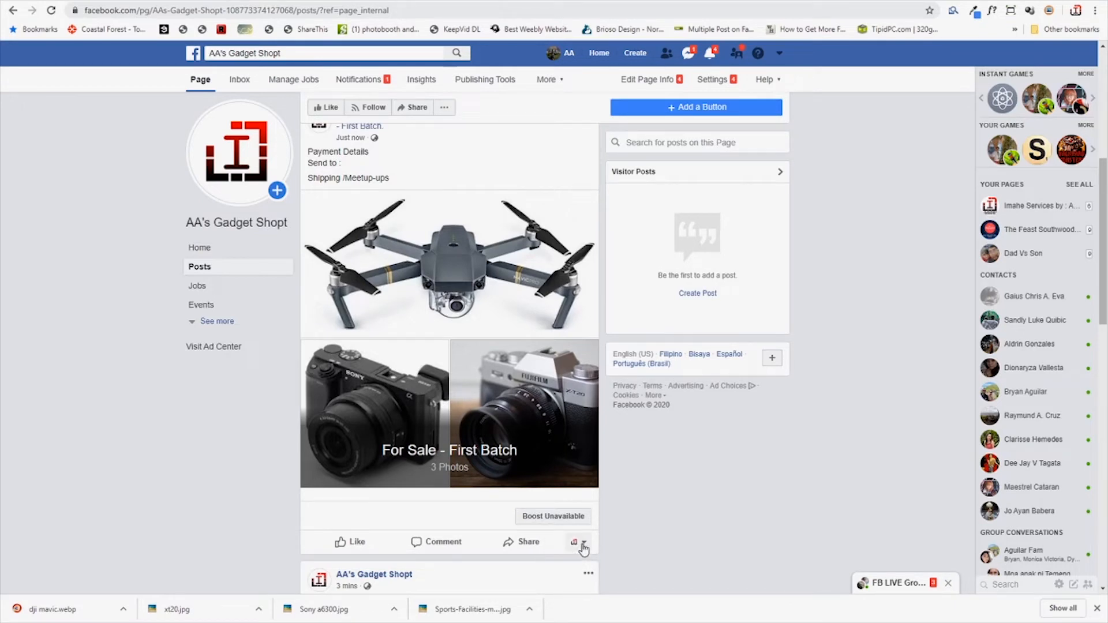
{"action": "left_click", "coordinate": [580, 544]}
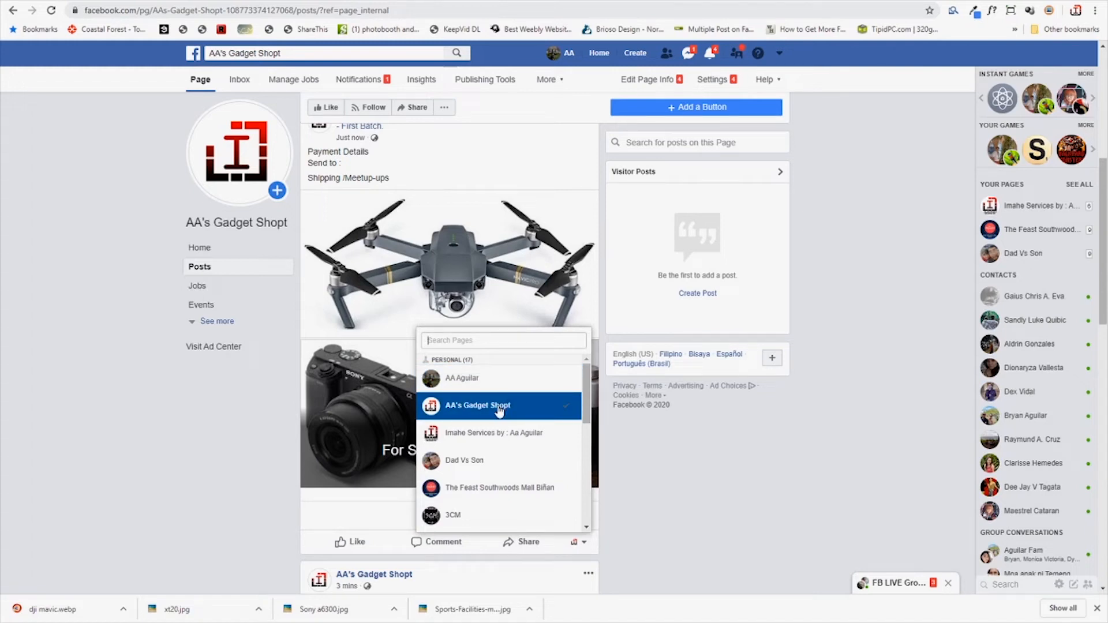
{"action": "left_click", "coordinate": [491, 378]}
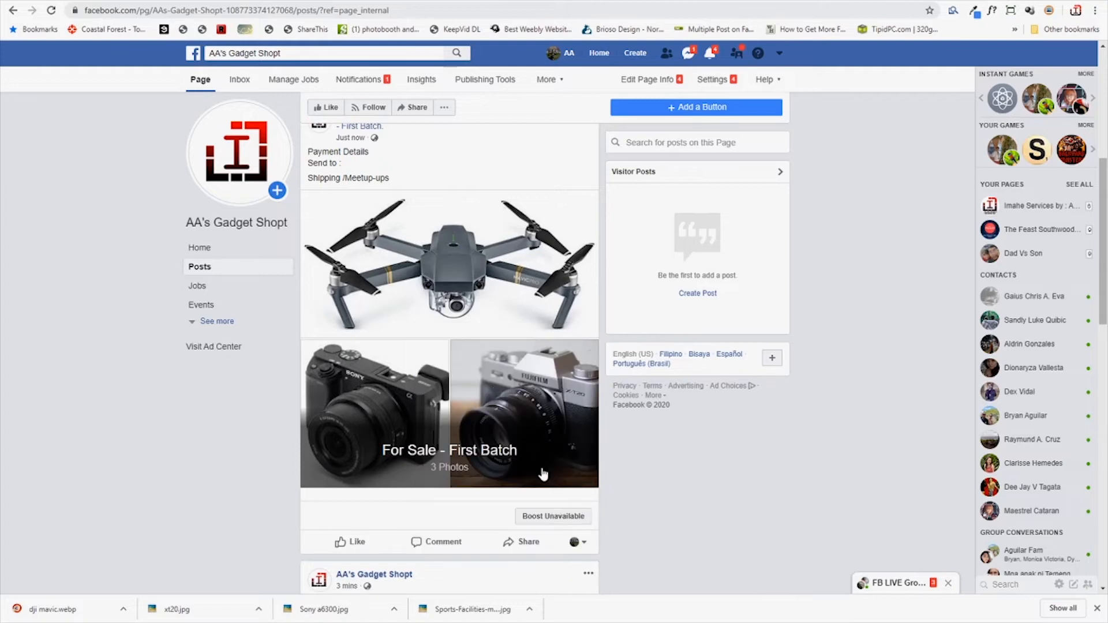
{"action": "scroll", "coordinate": [540, 469], "scroll_direction": "down", "scroll_amount": 2}
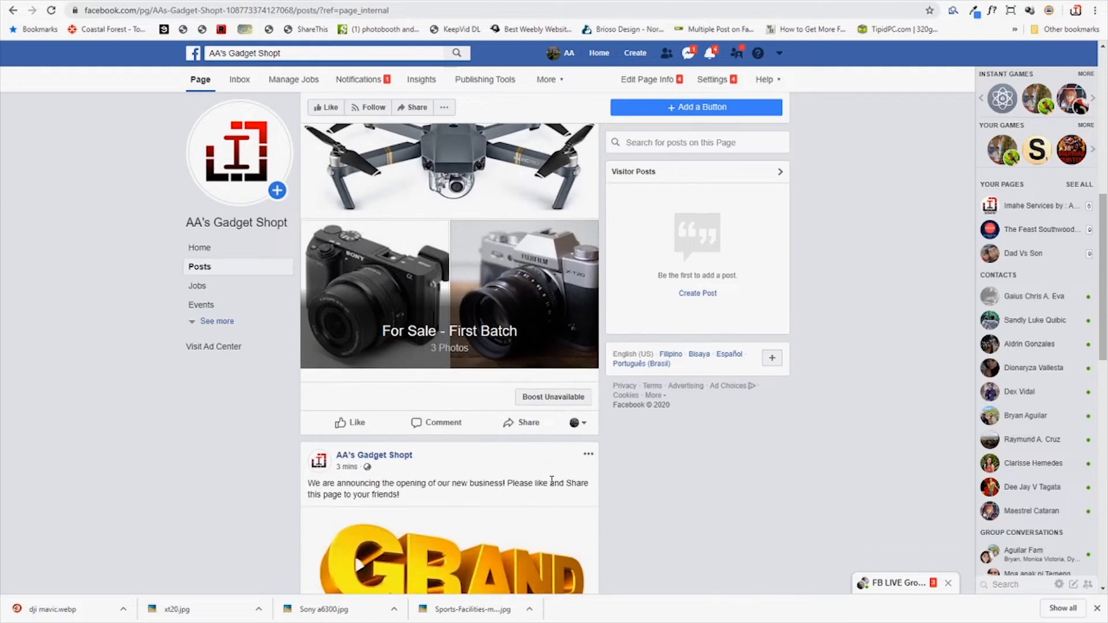
{"action": "left_click", "coordinate": [578, 424]}
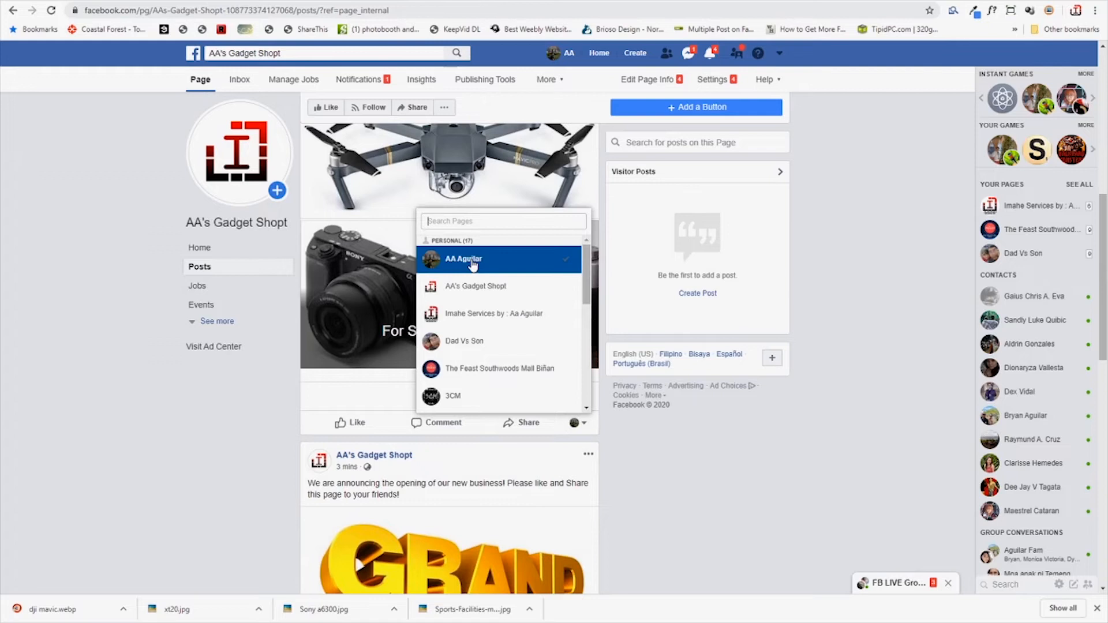
Start sharing the album post on the personal timeline and tag two friends in it
{"action": "left_click", "coordinate": [511, 424]}
{"action": "left_click", "coordinate": [559, 450]}
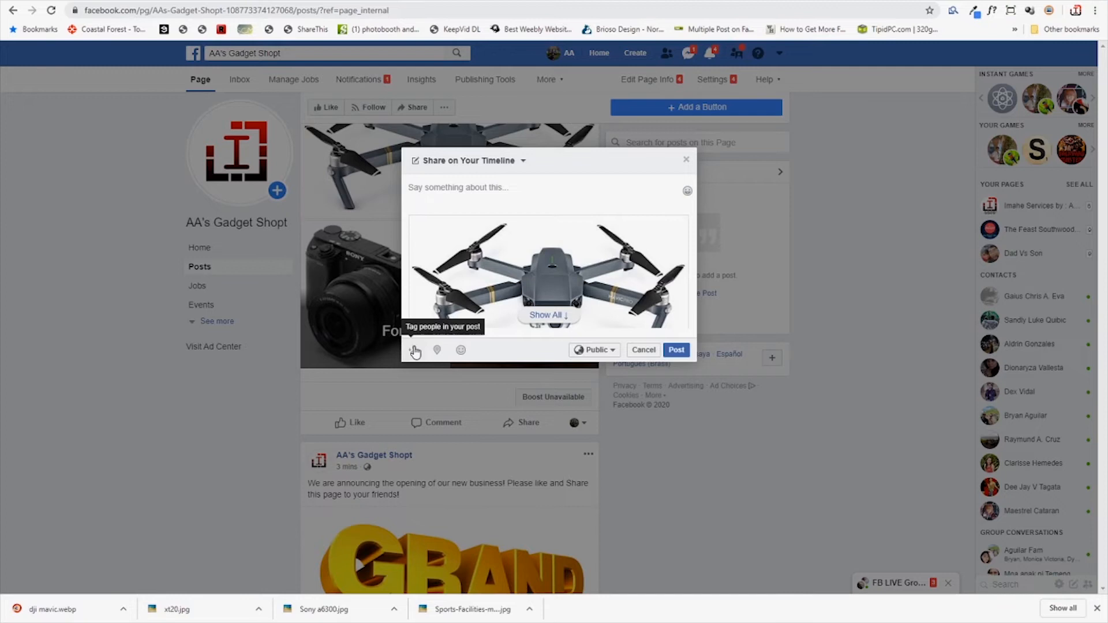
{"action": "left_click", "coordinate": [415, 350]}
{"action": "type", "text": "dya"}
{"action": "left_click", "coordinate": [519, 309]}
{"action": "type", "text": "aguilar"}
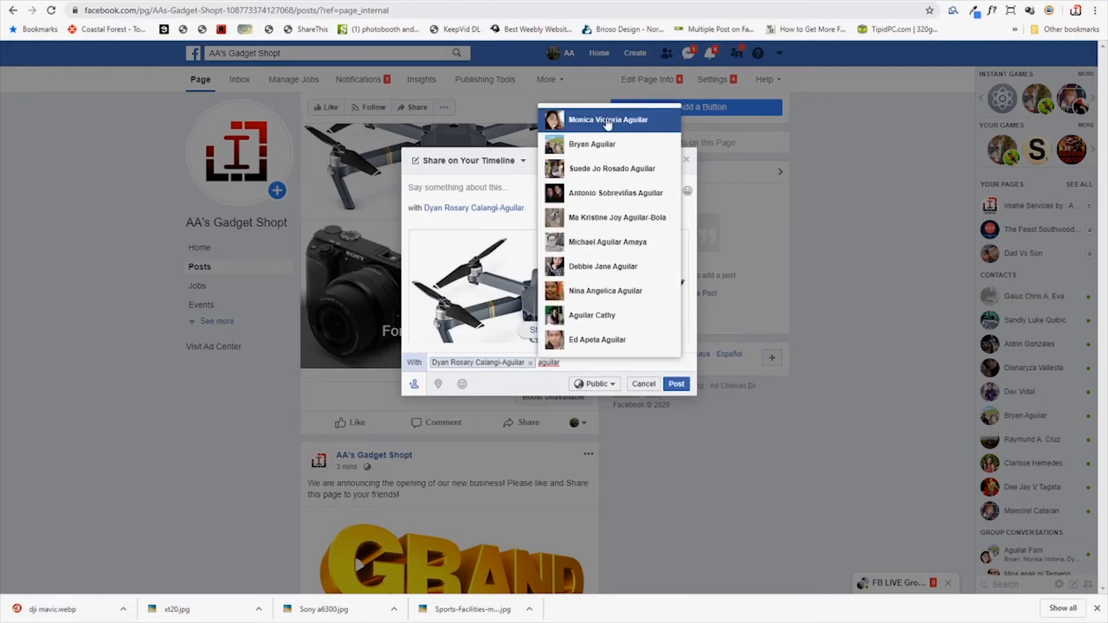
{"action": "left_click", "coordinate": [607, 118]}
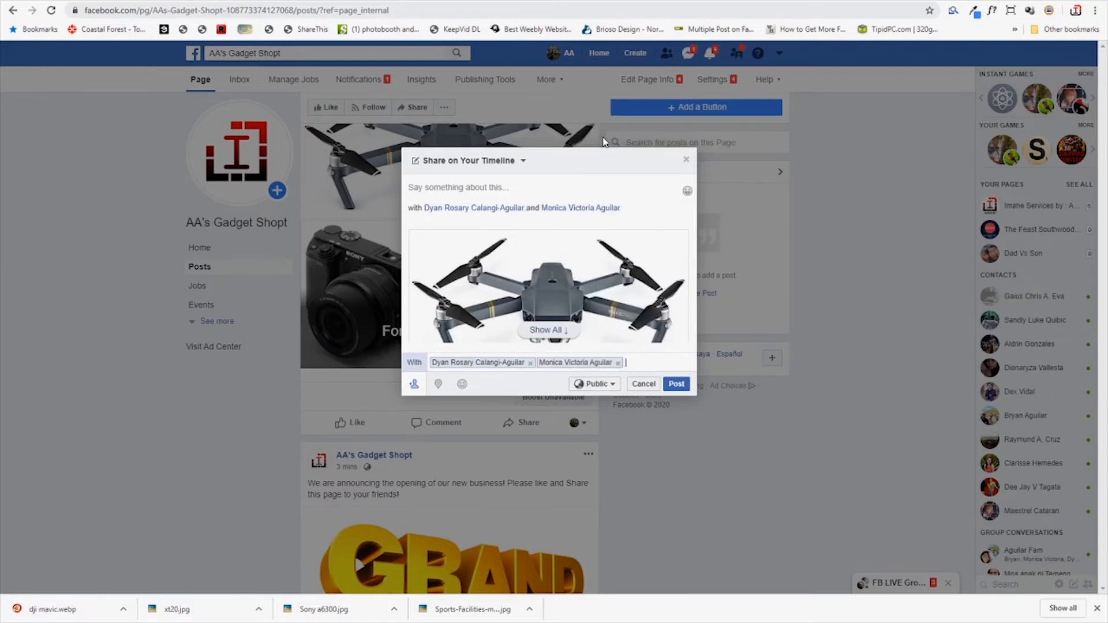
Write "FOR SALE : RUSH!!!" as the message of the timeline share, without a product name on the second line
{"action": "left_click", "coordinate": [471, 182]}
{"action": "type", "text": "FOR SAE"}
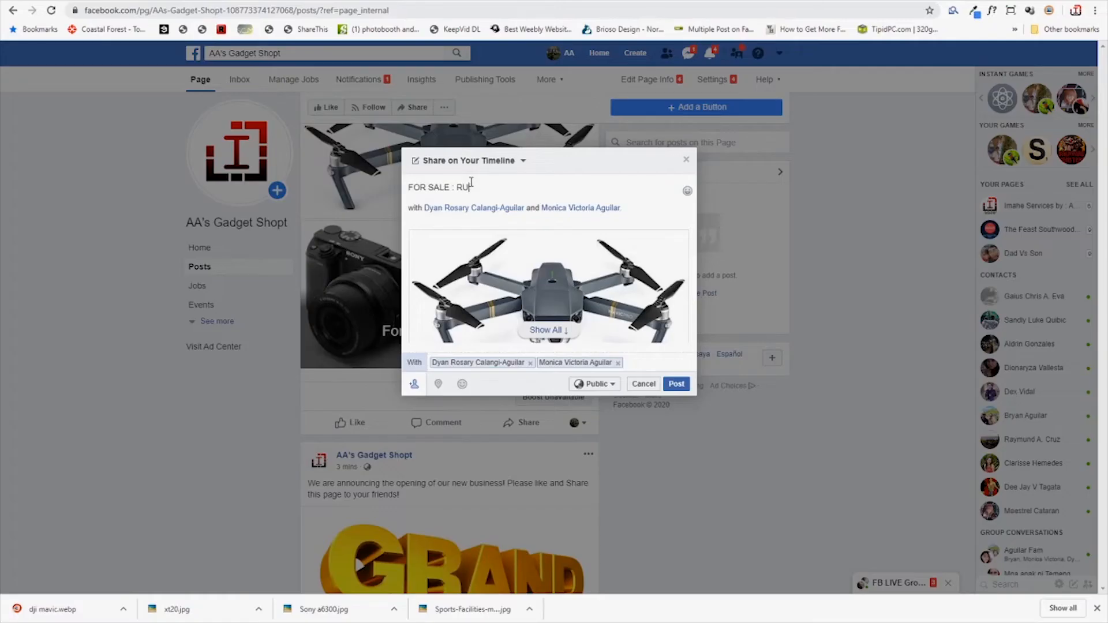
{"action": "type", "text": "SH!!!"}
{"action": "key", "text": "Return"}
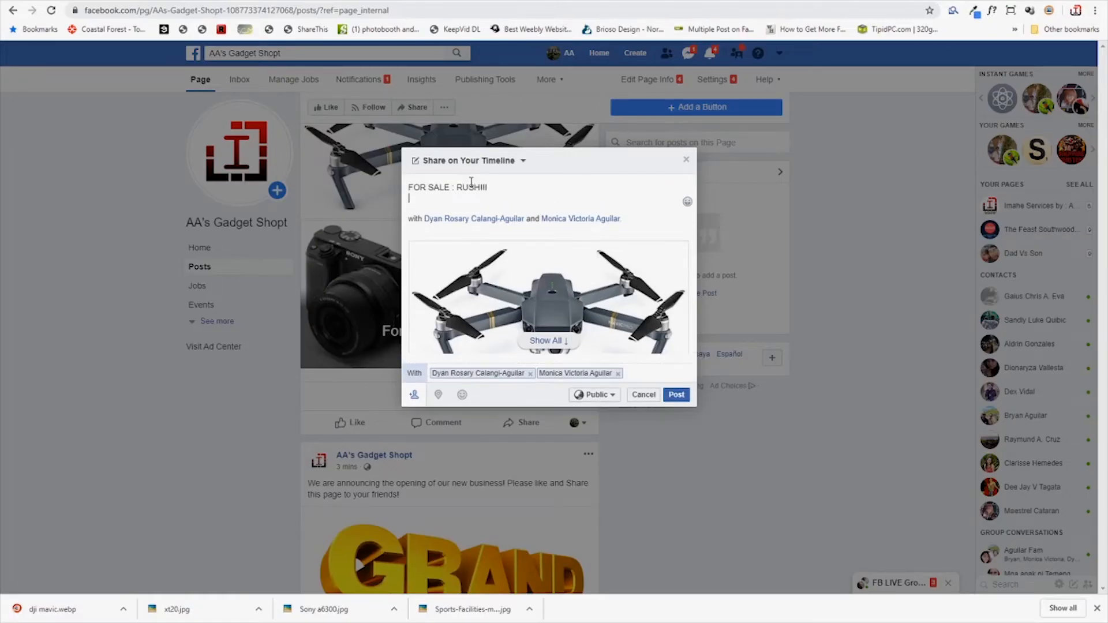
{"action": "type", "text": "DJi Mvic Pr"}
{"action": "left_click_drag", "start_coordinate": [455, 197], "coordinate": [407, 198]}
Check the audience choices for the timeline share and cancel sharing the album
{"action": "left_click", "coordinate": [605, 402]}
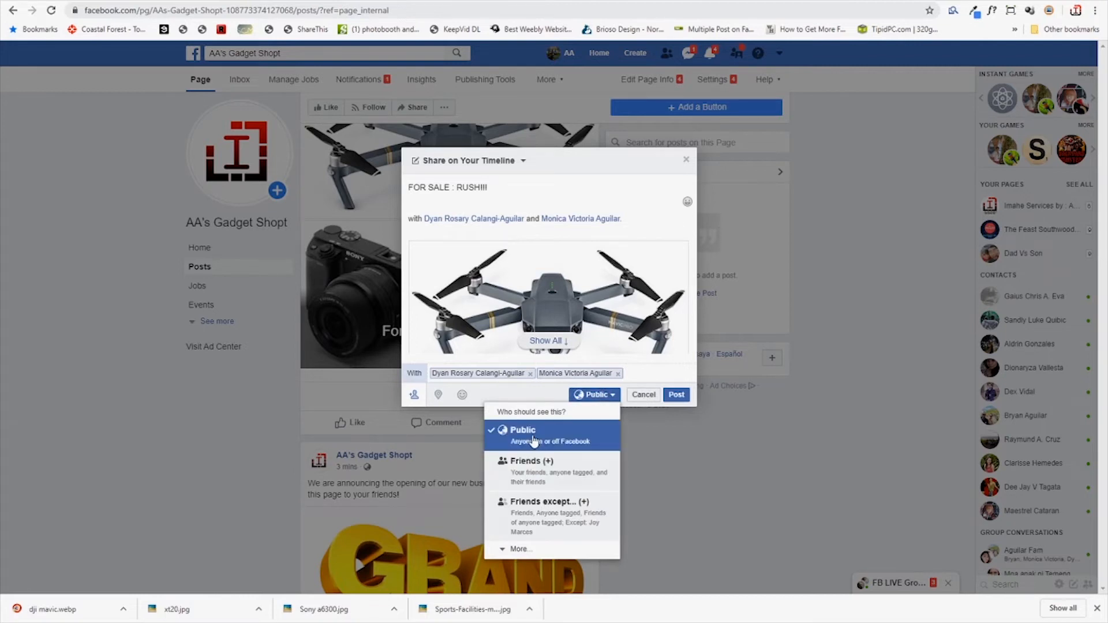
{"action": "left_click", "coordinate": [644, 394]}
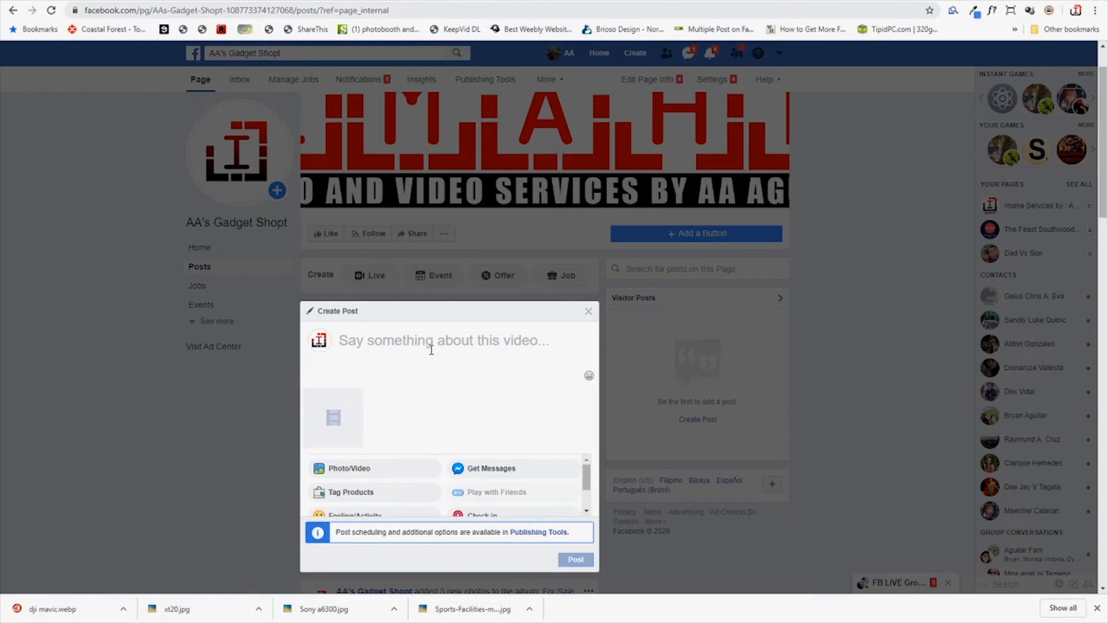
Caption the page's new video post "Here's some sample footages of the Cameras!" and publish it
{"action": "type", "text": "S"}
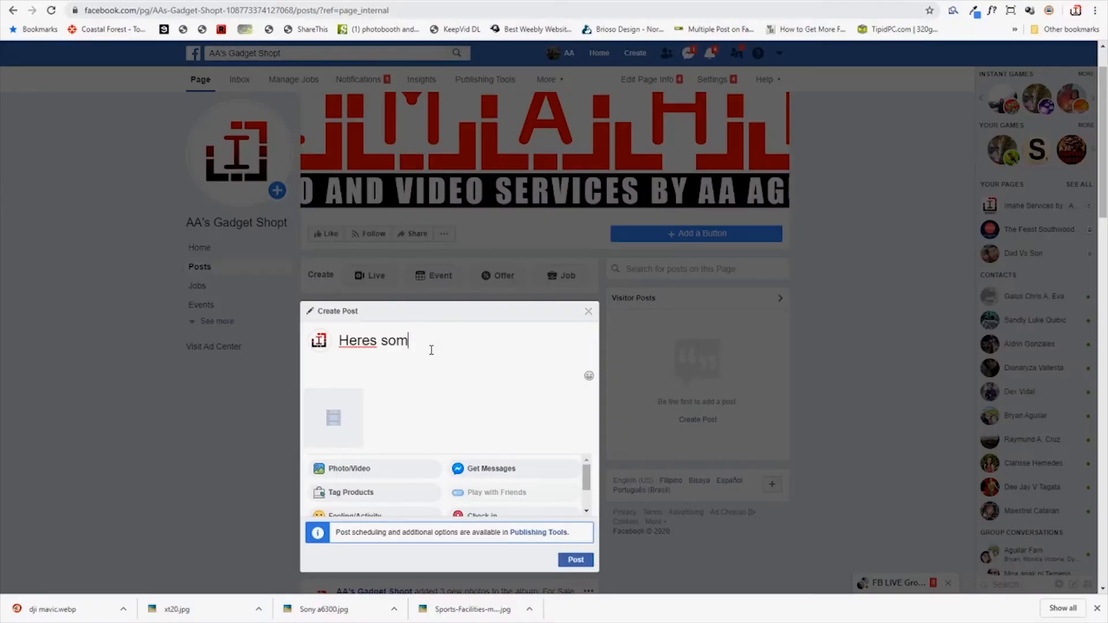
{"action": "type", "text": "e"}
{"action": "key", "text": "BackSpace"}
{"action": "key", "text": "BackSpace"}
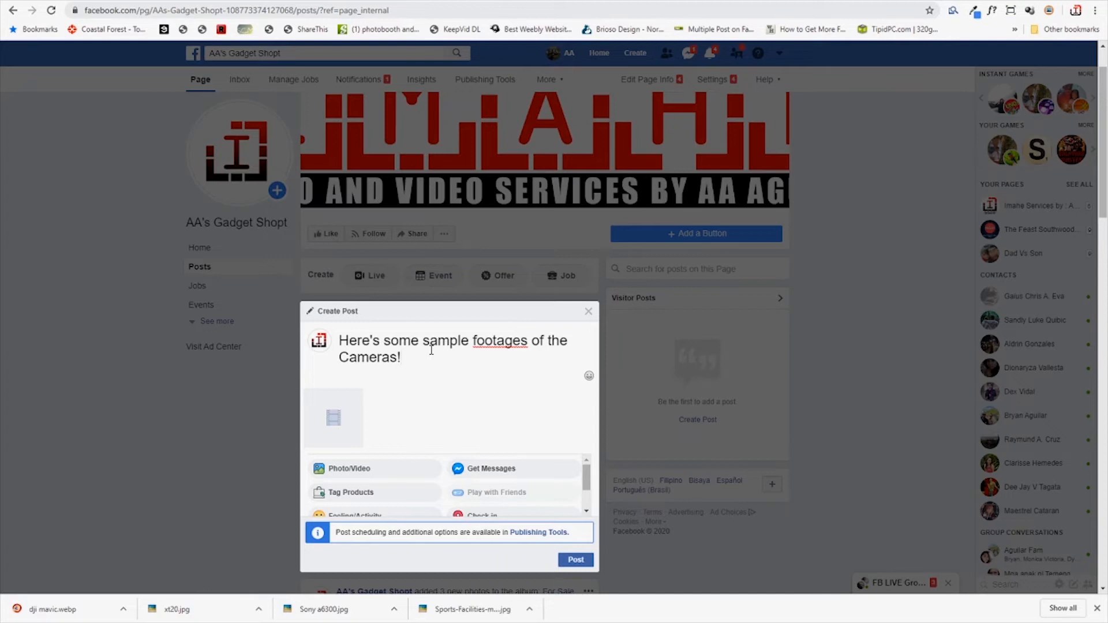
{"action": "left_click", "coordinate": [574, 560]}
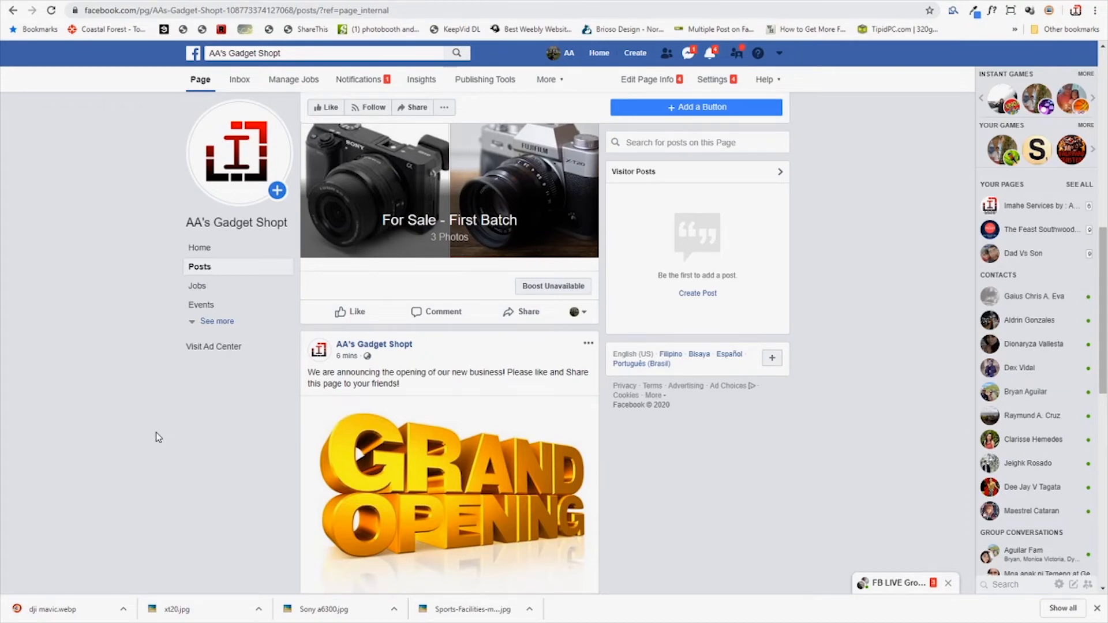
{"action": "scroll", "coordinate": [157, 431], "scroll_direction": "down", "scroll_amount": 10}
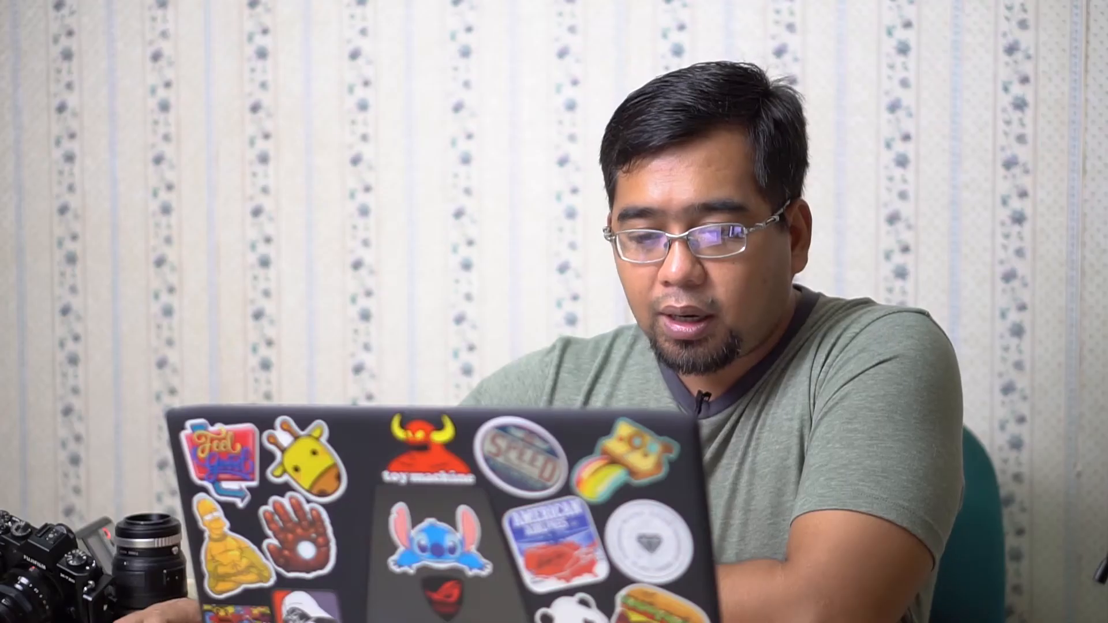